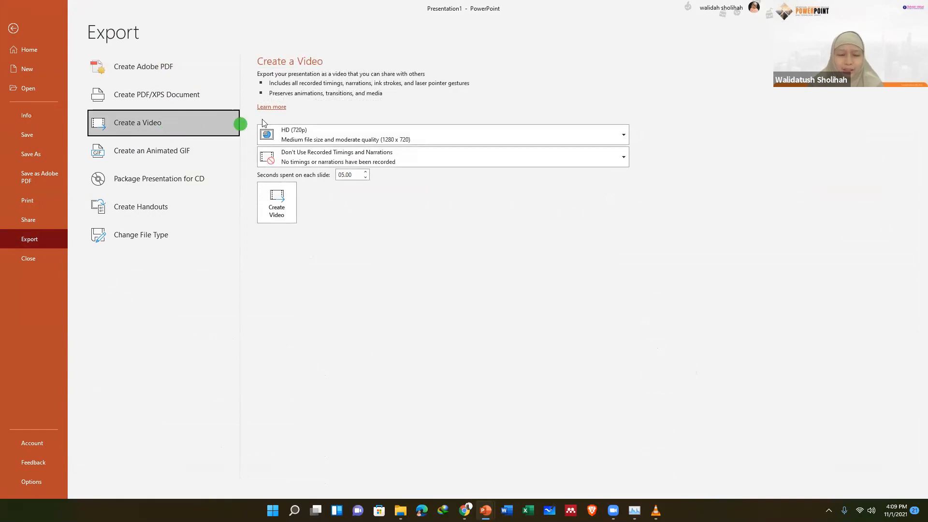
Step: Choose HD (720p) quality for the video export and start creating the video
{"action": "left_click", "coordinate": [332, 136]}
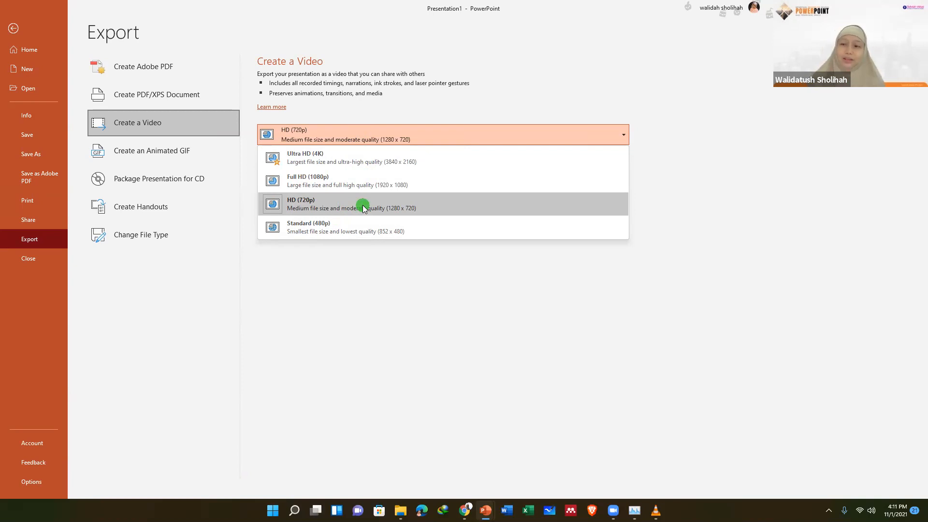
{"action": "left_click", "coordinate": [363, 207]}
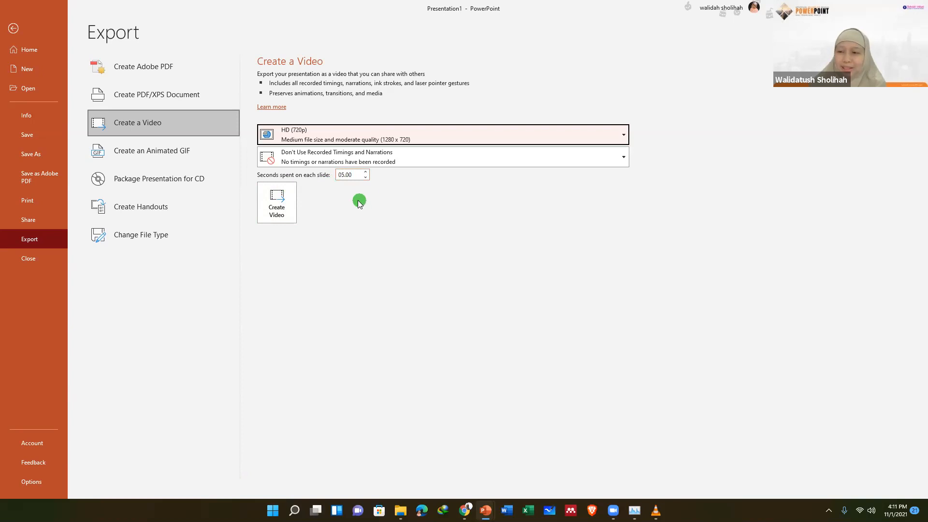
{"action": "left_click", "coordinate": [276, 220]}
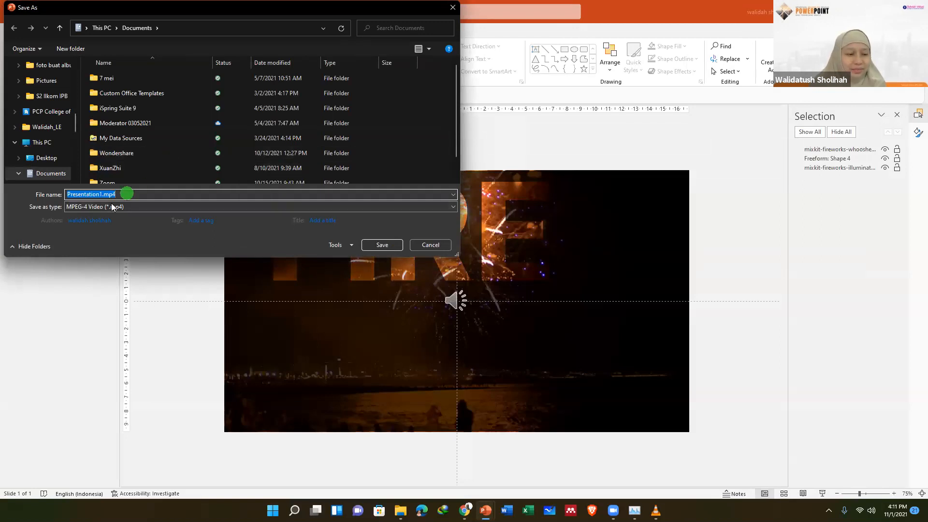
Step: Replace the suggested file name of the exported video with KEMBANG API, keeping the .mp4 extension
{"action": "left_click", "coordinate": [104, 194]}
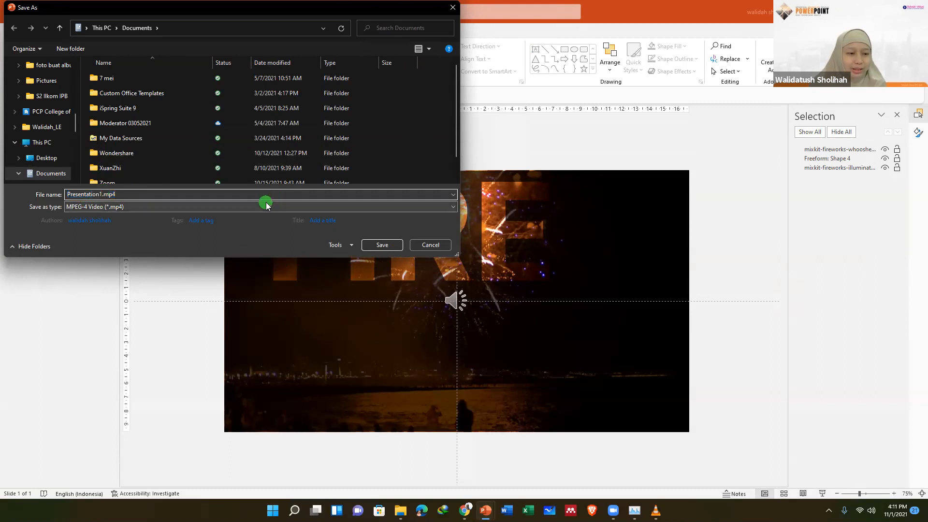
{"action": "key", "text": "BackSpace"}
{"action": "key", "text": "BackSpace"}
{"action": "key", "text": "BackSpace"}
{"action": "key", "text": "BackSpace"}
{"action": "key", "text": "BackSpace"}
{"action": "key", "text": "BackSpace"}
{"action": "key", "text": "BackSpace"}
{"action": "key", "text": "BackSpace"}
{"action": "key", "text": "BackSpace"}
{"action": "key", "text": "BackSpace"}
{"action": "key", "text": "BackSpace"}
{"action": "key", "text": "BackSpace"}
{"action": "key", "text": "BackSpace"}
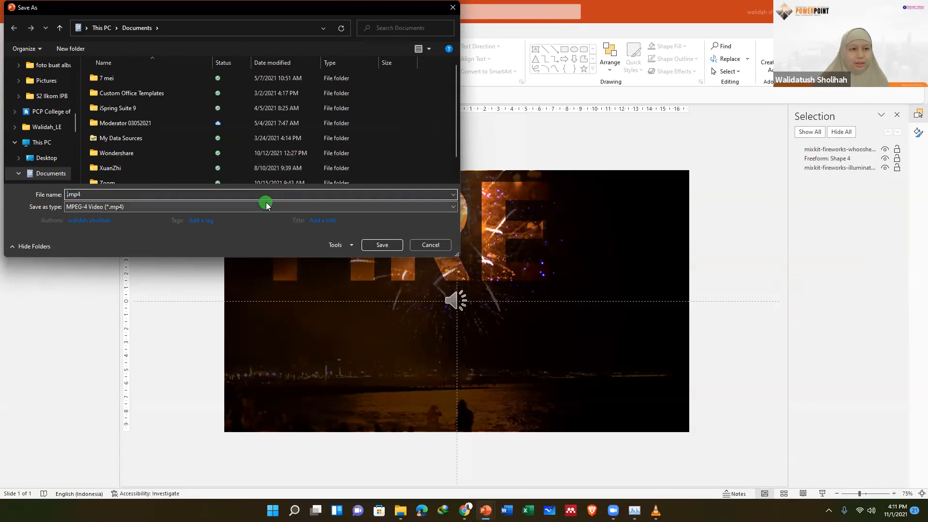
{"action": "type", "text": "KEMBANG API"}
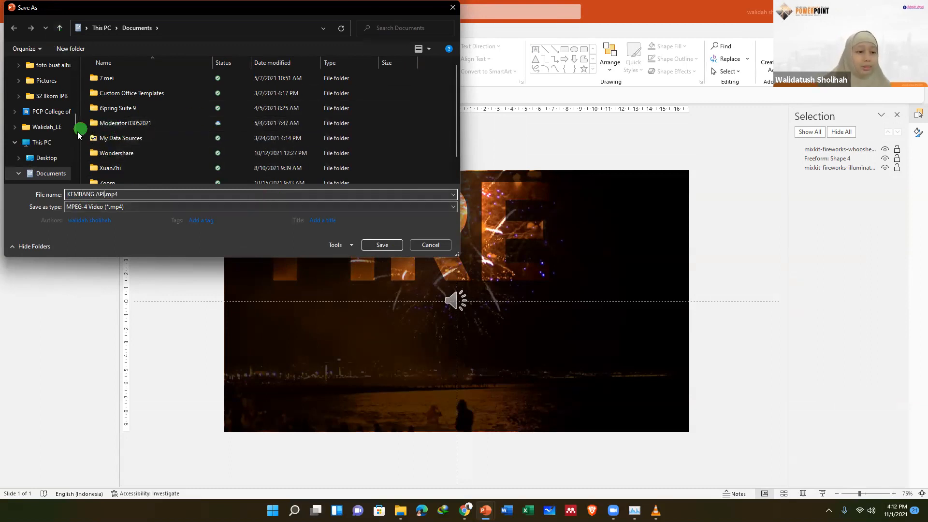
Step: Save the video in the Pictures folder as MPEG-4 Video (*.mp4)
{"action": "left_click_drag", "start_coordinate": [75, 121], "coordinate": [71, 67]}
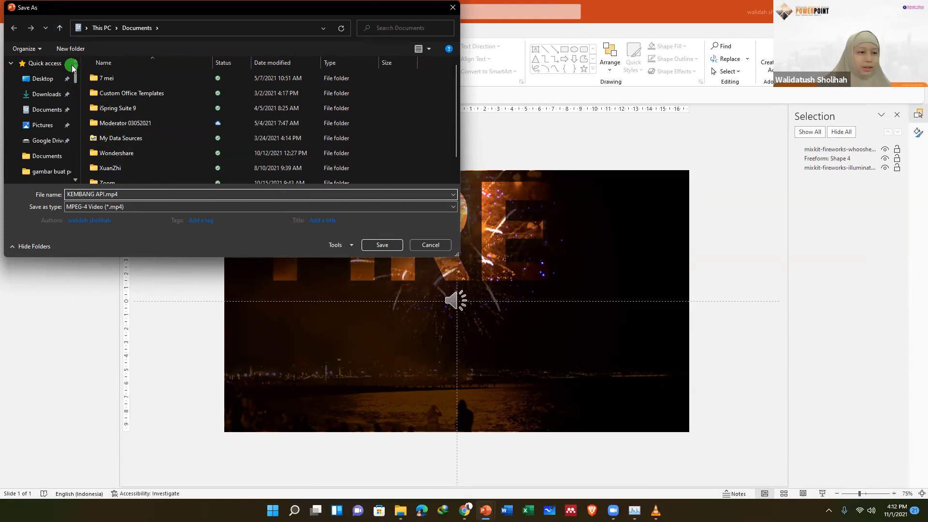
{"action": "scroll", "coordinate": [46, 127], "scroll_direction": "down", "scroll_amount": 1}
{"action": "left_click", "coordinate": [47, 112]}
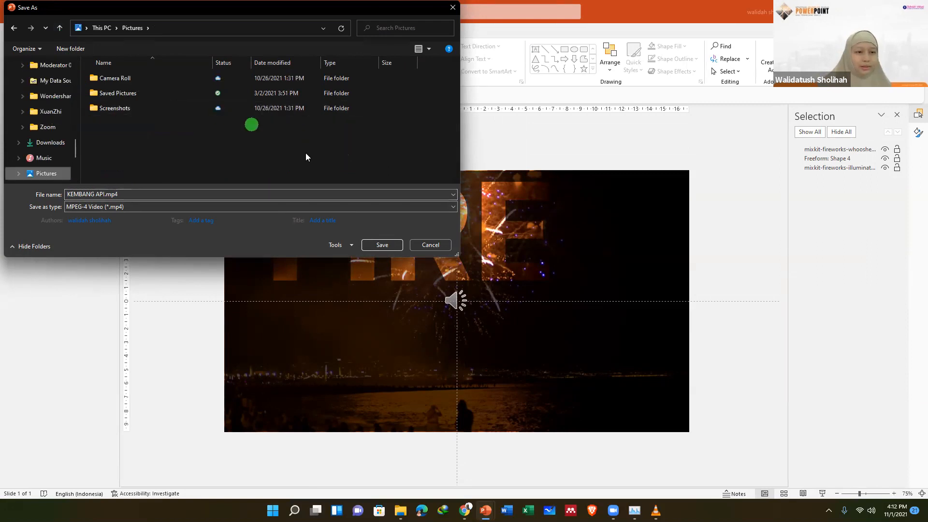
{"action": "left_click", "coordinate": [191, 207]}
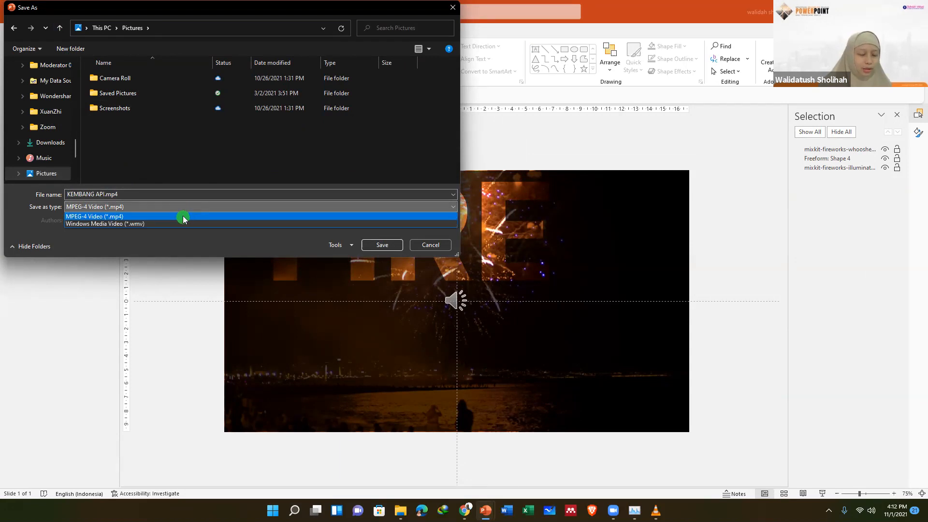
{"action": "left_click", "coordinate": [185, 216]}
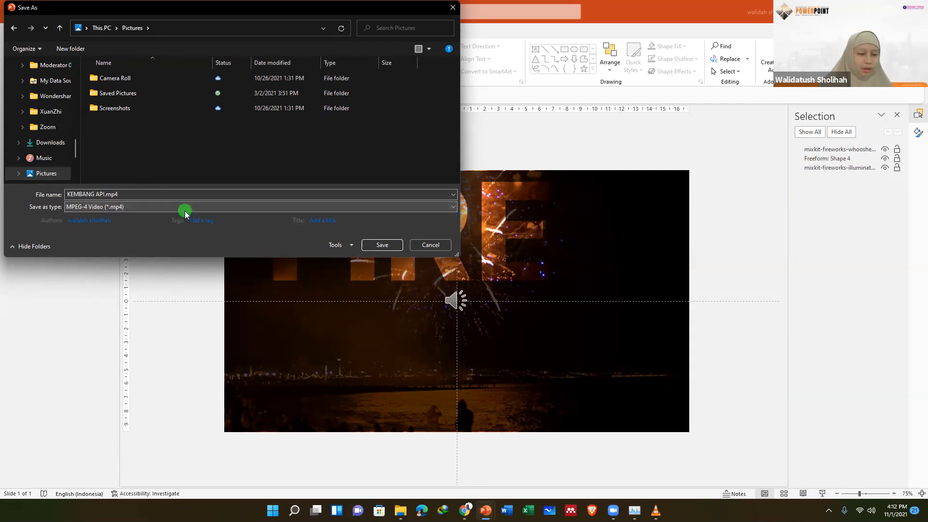
{"action": "left_click", "coordinate": [381, 245]}
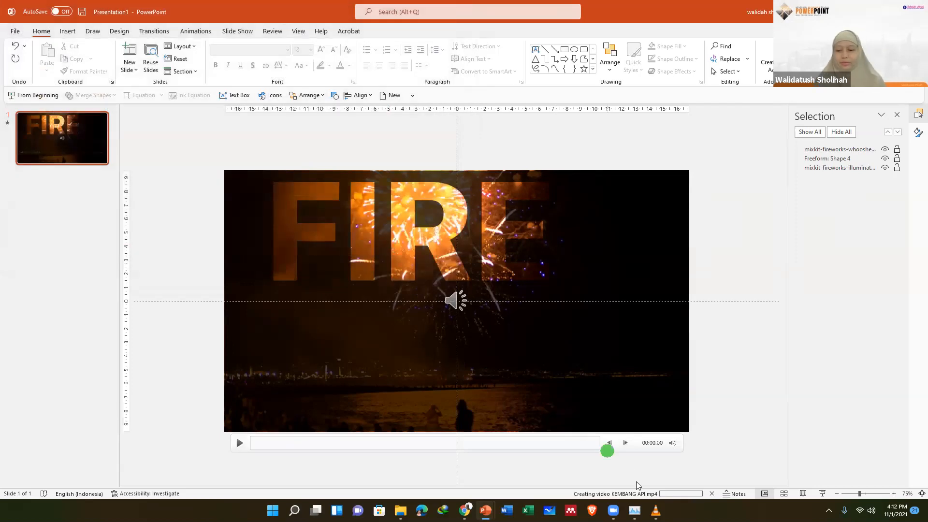
Step: Switch to File Explorer and open the exported KEMBANG API.mp4 from the Pictures folder
{"action": "mouse_move", "coordinate": [656, 507]}
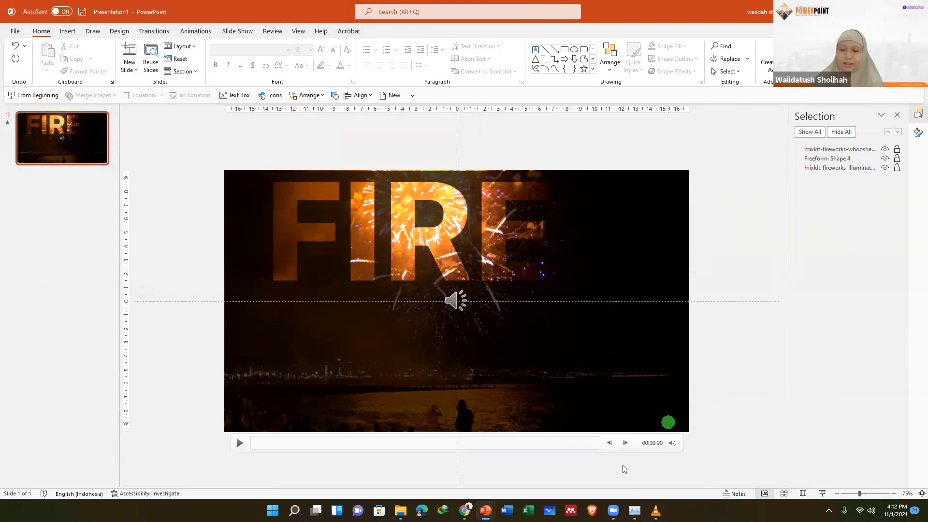
{"action": "mouse_move", "coordinate": [400, 510]}
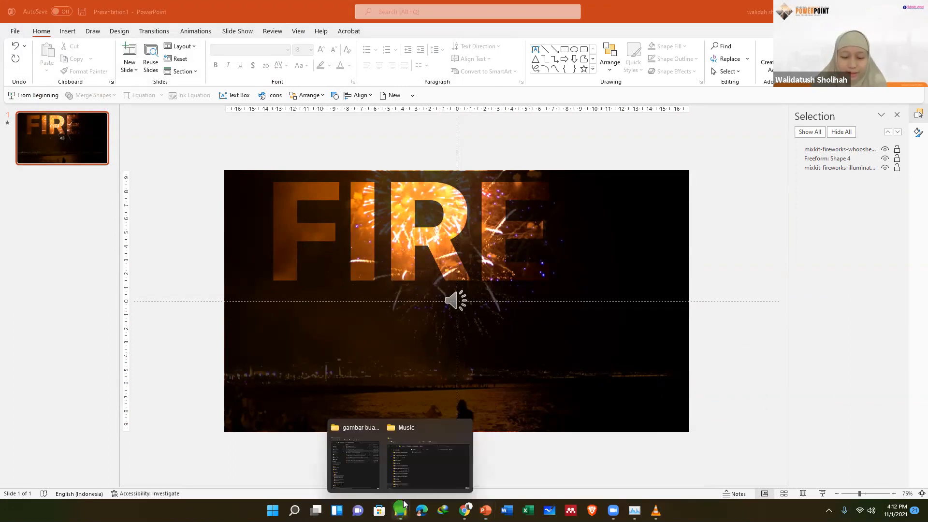
{"action": "left_click", "coordinate": [421, 459]}
{"action": "scroll", "coordinate": [220, 296], "scroll_direction": "up", "scroll_amount": 5}
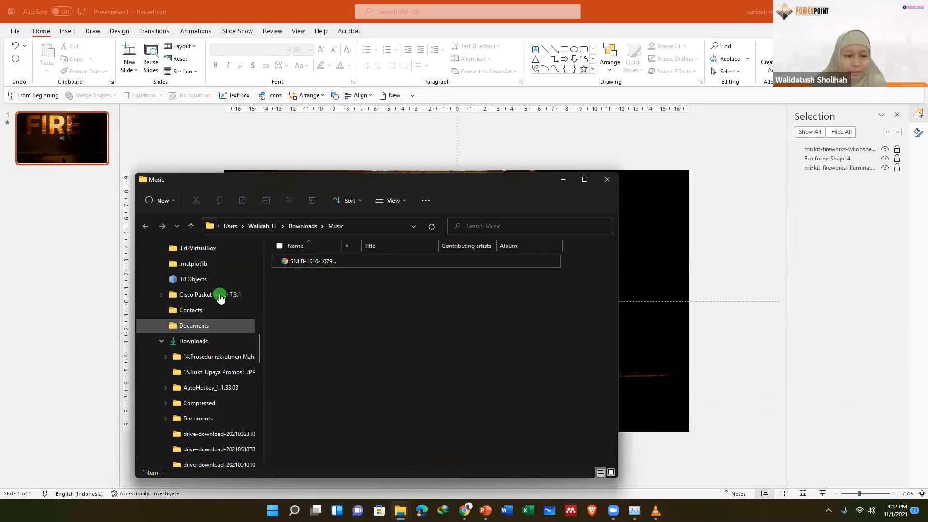
{"action": "scroll", "coordinate": [219, 296], "scroll_direction": "up", "scroll_amount": 5}
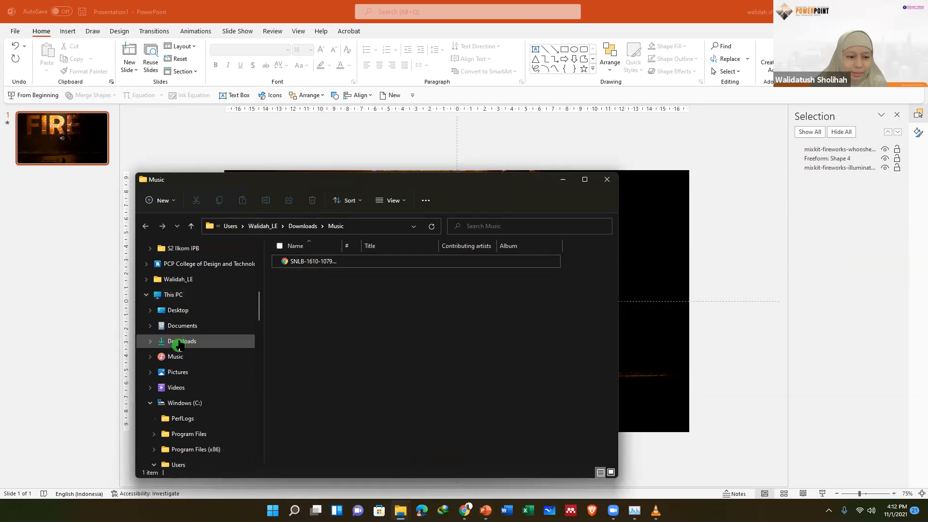
{"action": "left_click", "coordinate": [183, 372]}
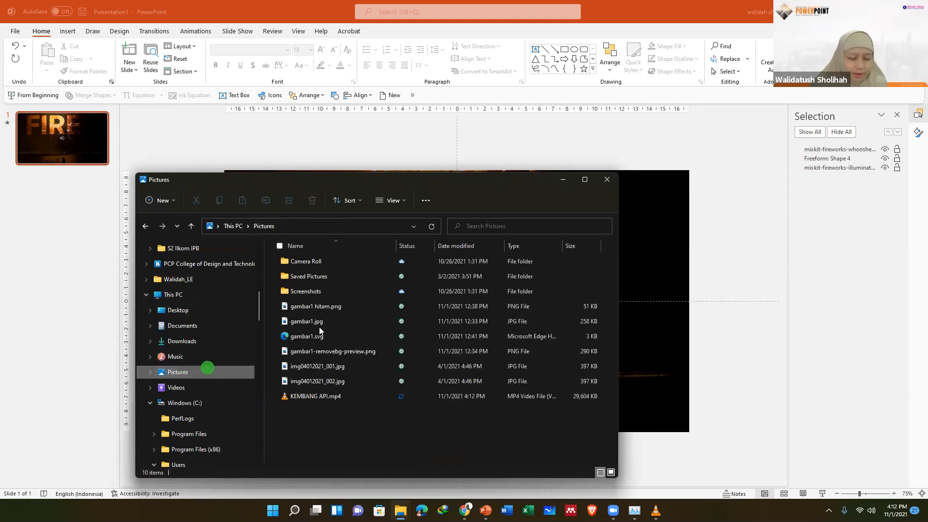
{"action": "left_click", "coordinate": [324, 400]}
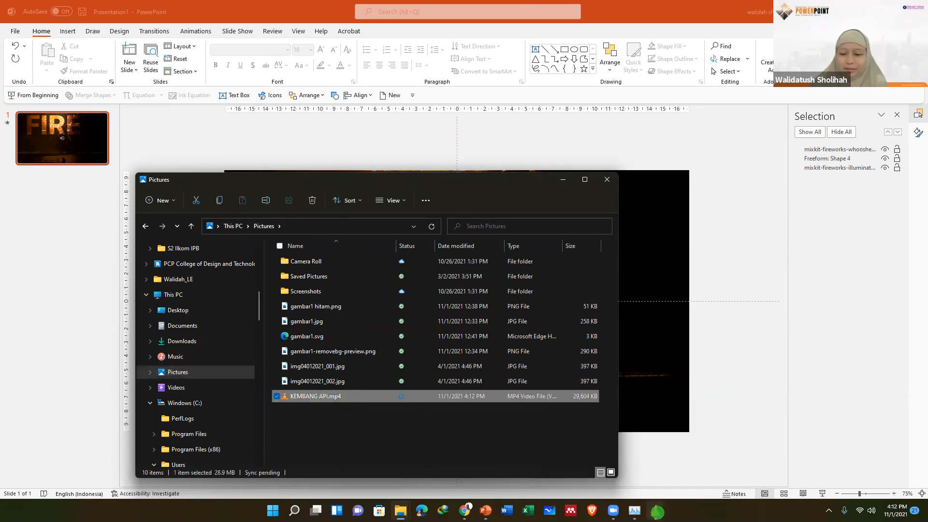
Step: Decline installing the VLC media player update and bring up the player to watch the exported video
{"action": "left_click", "coordinate": [656, 511]}
{"action": "left_click", "coordinate": [716, 449]}
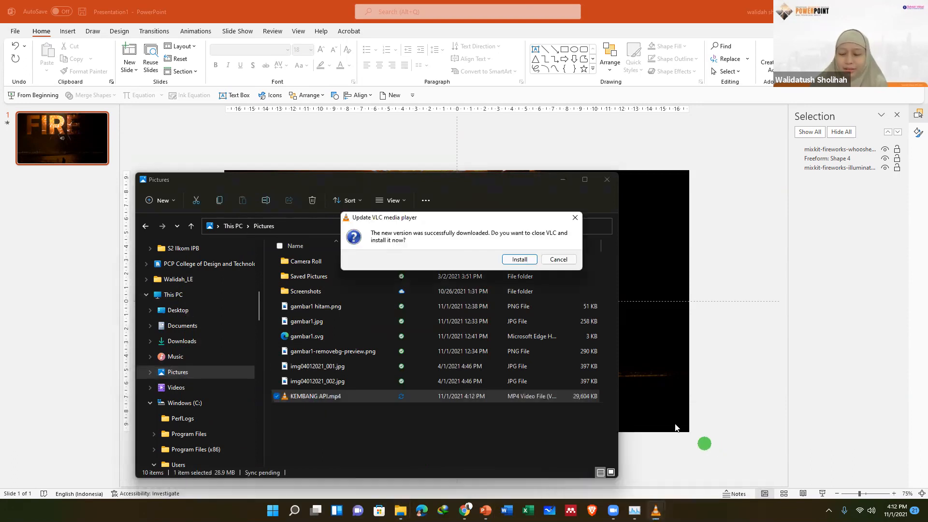
{"action": "left_click", "coordinate": [558, 259]}
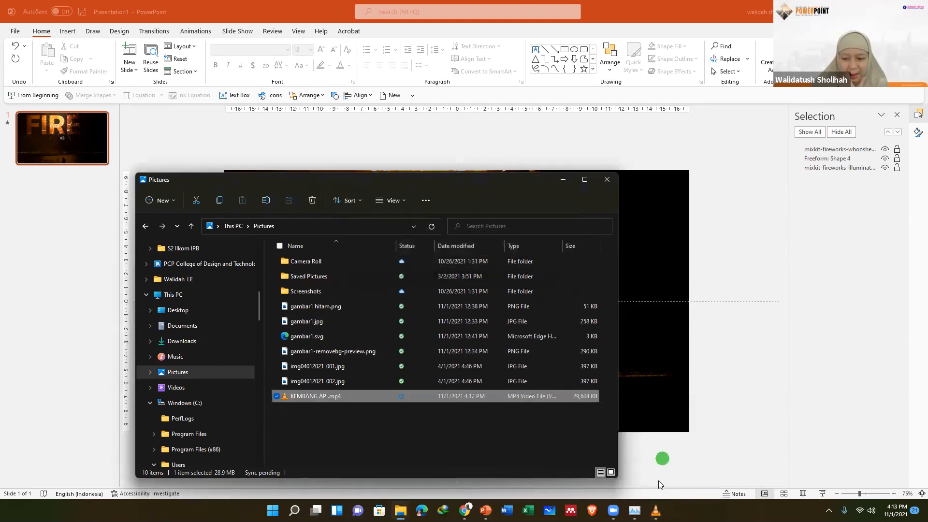
{"action": "left_click", "coordinate": [656, 511]}
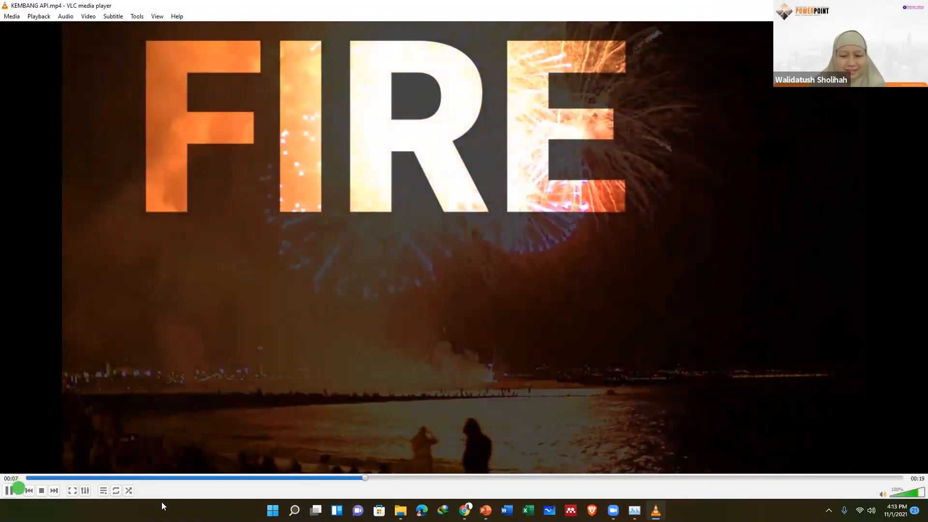
Step: Replay the exported KEMBANG API.mp4 from the Pictures folder in VLC media player
{"action": "left_click", "coordinate": [28, 490]}
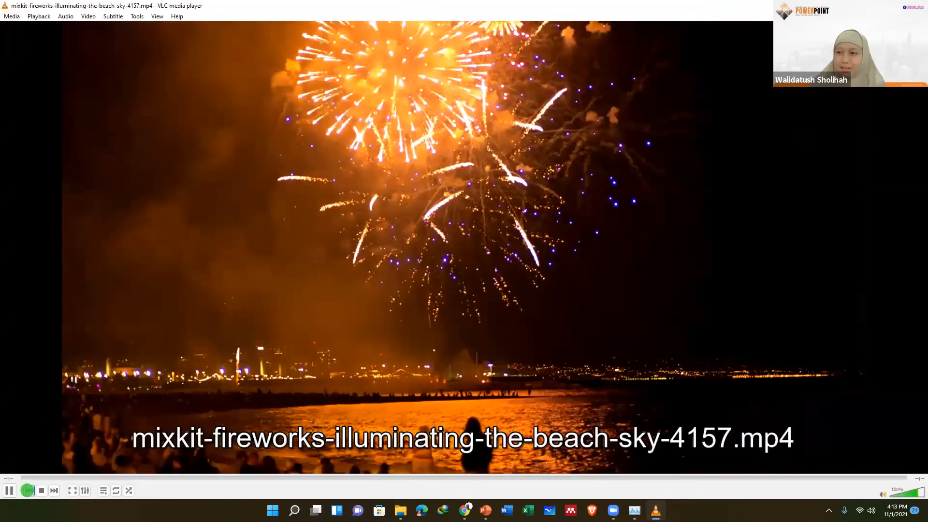
{"action": "left_click", "coordinate": [321, 394]}
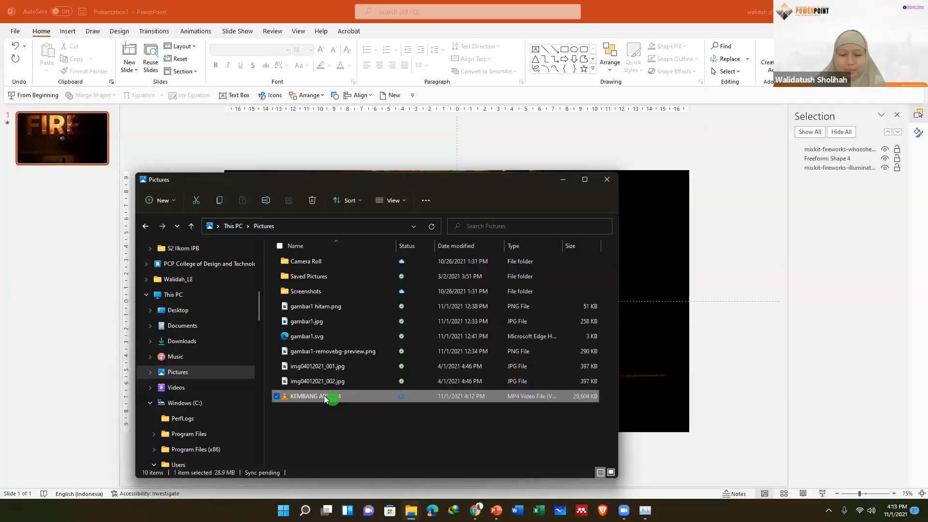
{"action": "double_click", "coordinate": [325, 398]}
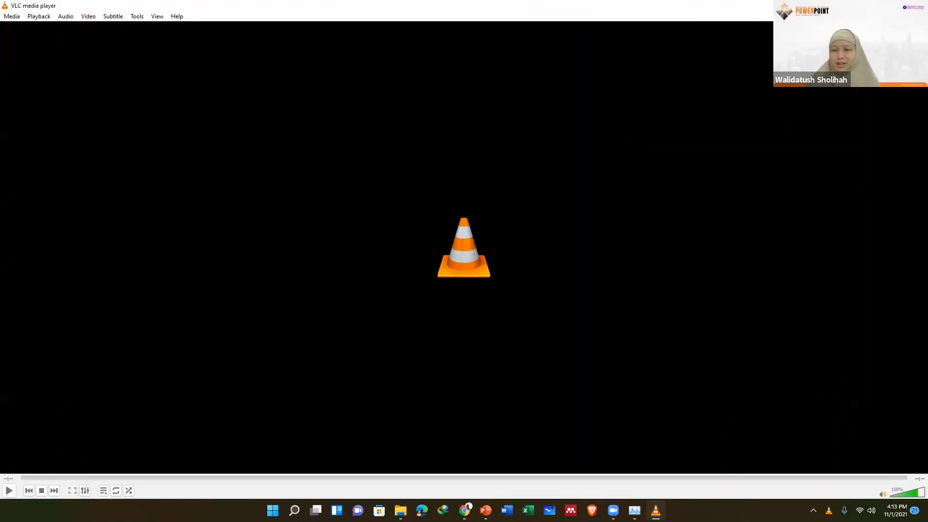
Step: Close VLC media player and minimize the Pictures folder window to return to the PowerPoint slide
{"action": "left_click", "coordinate": [917, 6]}
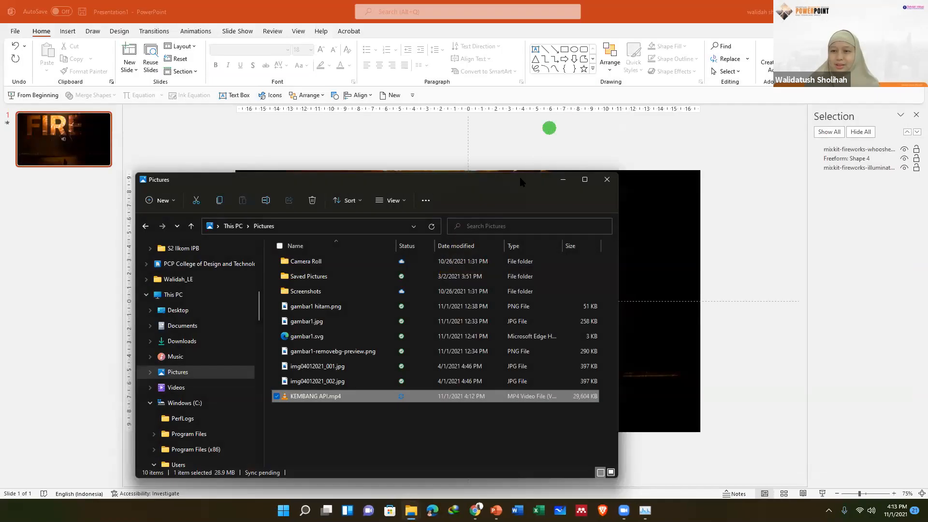
{"action": "left_click", "coordinate": [565, 182]}
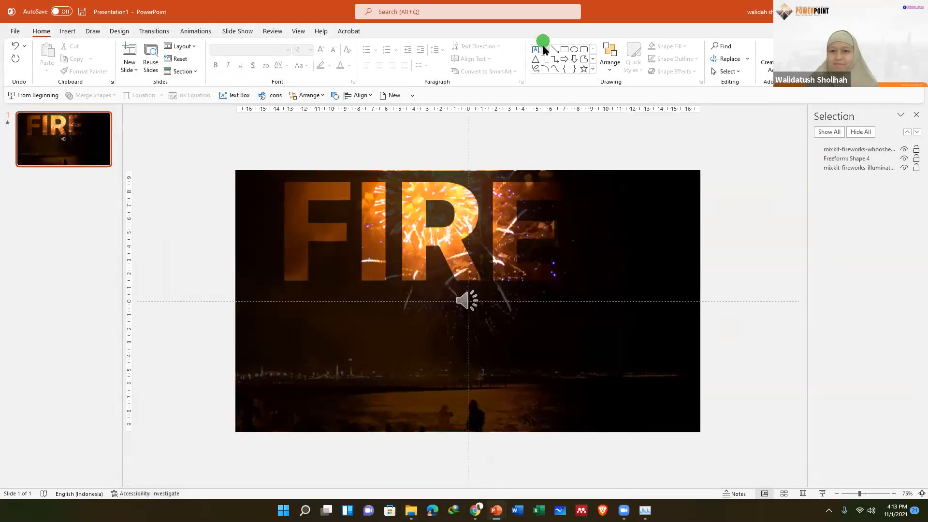
{"action": "mouse_move", "coordinate": [545, 190]}
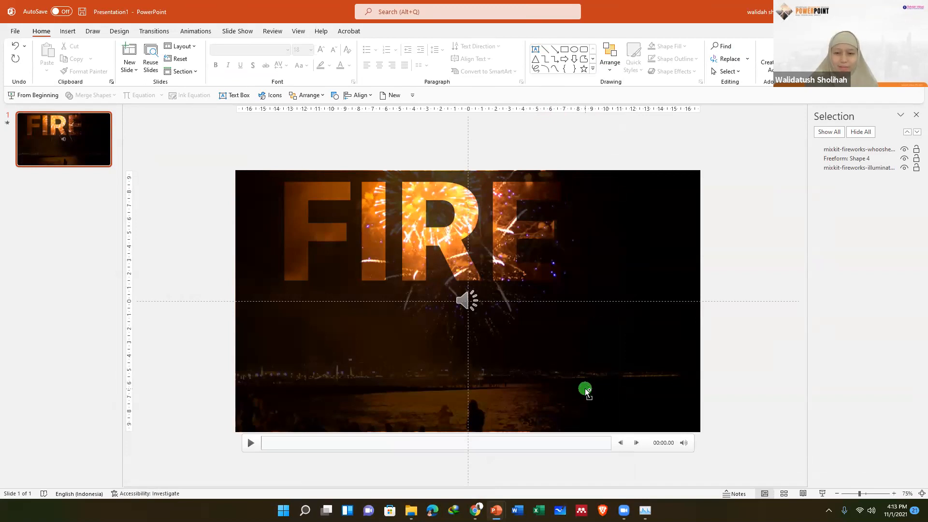
{"action": "scroll", "coordinate": [585, 389], "scroll_direction": "up", "scroll_amount": 2}
{"action": "scroll", "coordinate": [585, 389], "scroll_direction": "down", "scroll_amount": 2}
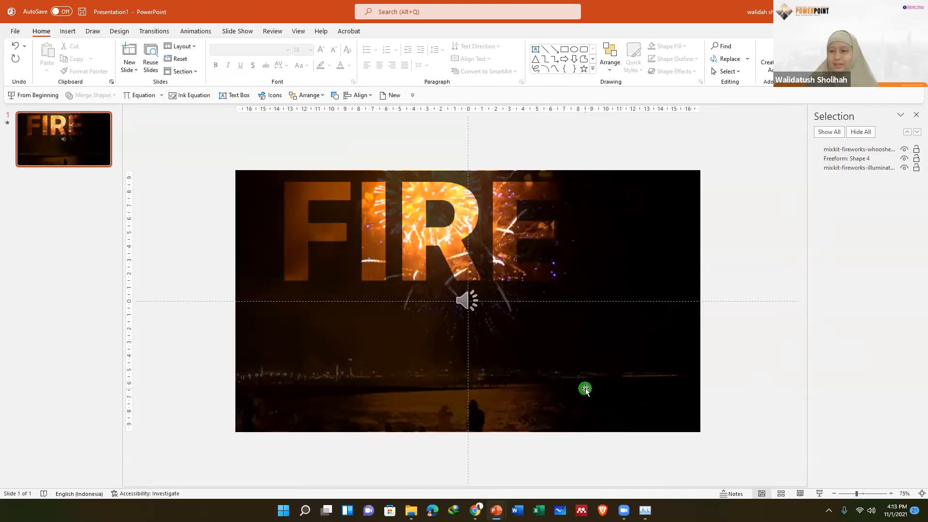